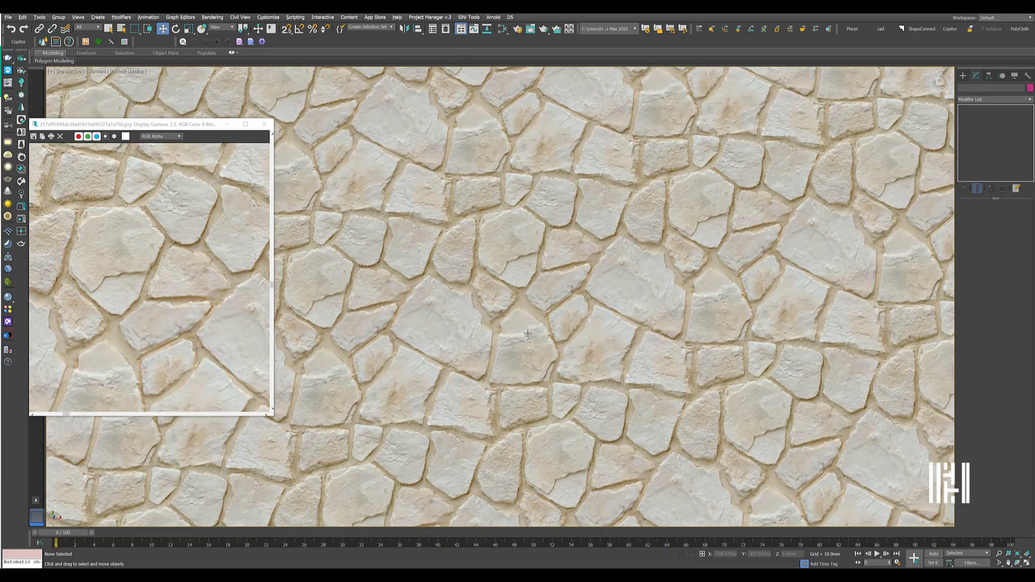
Examine how the stone texture repeats across the surface in the perspective viewport, from close up and from farther away
{"action": "left_click_drag", "start_coordinate": [489, 316], "coordinate": [530, 322]}
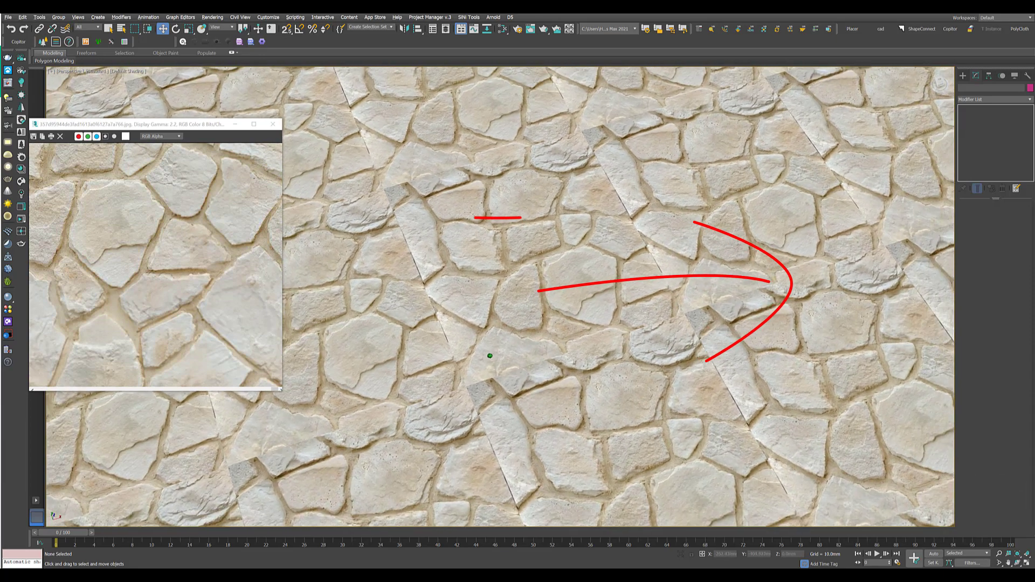
{"action": "left_click_drag", "start_coordinate": [490, 355], "coordinate": [477, 363]}
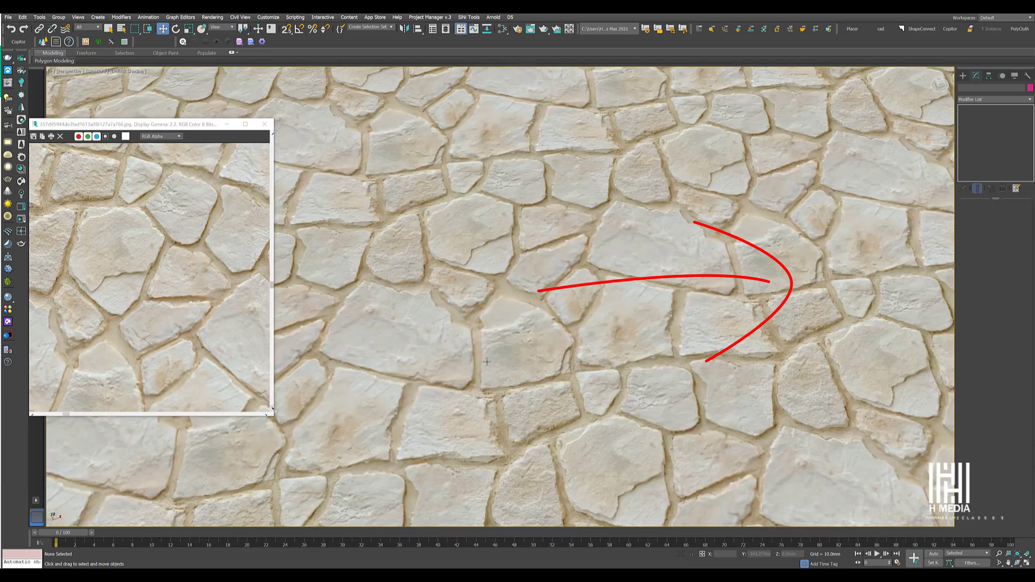
{"action": "scroll", "coordinate": [490, 362], "scroll_direction": "down", "scroll_amount": 4}
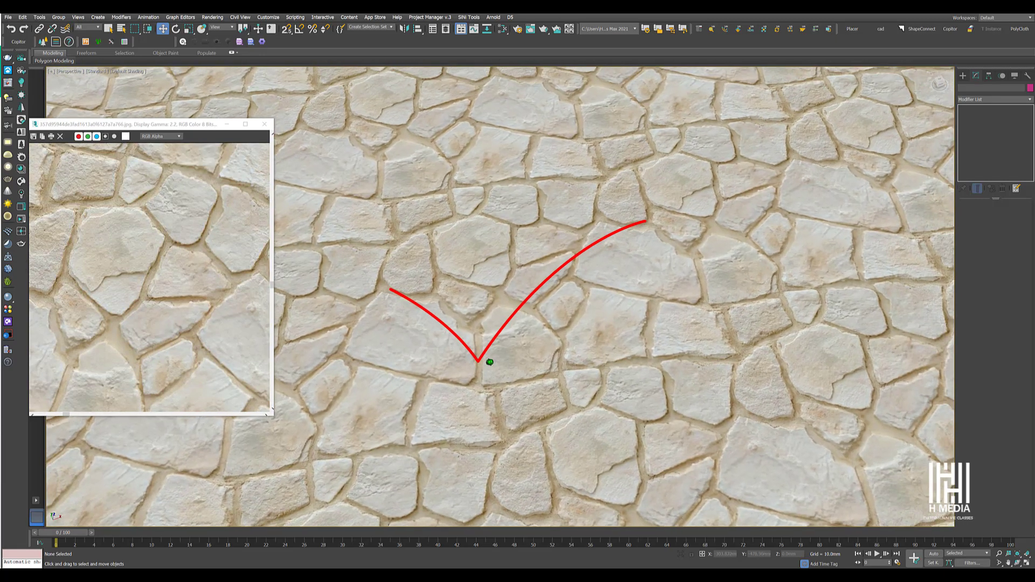
{"action": "scroll", "coordinate": [488, 364], "scroll_direction": "down", "scroll_amount": 4}
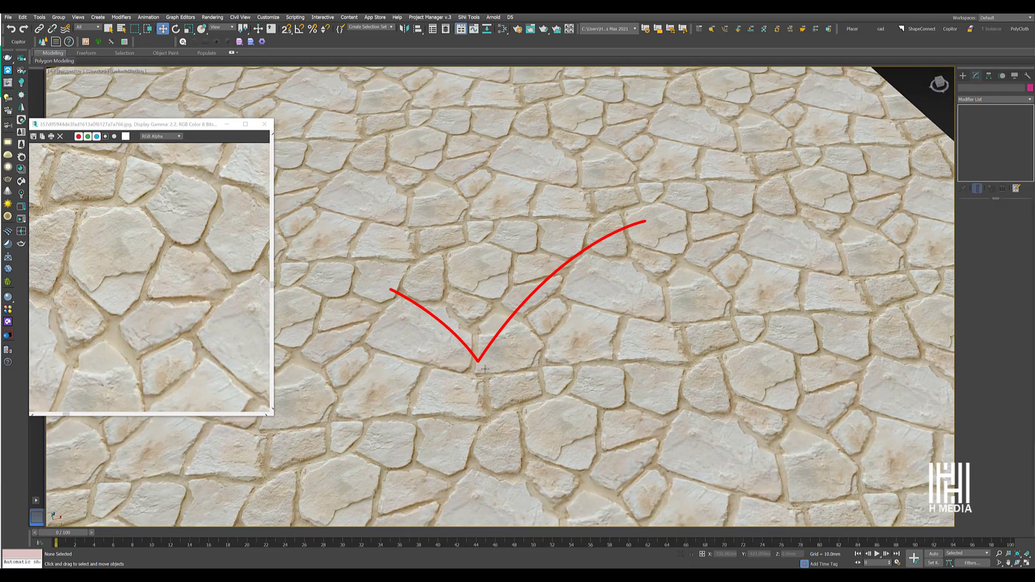
{"action": "scroll", "coordinate": [485, 370], "scroll_direction": "down", "scroll_amount": 3}
{"action": "scroll", "coordinate": [436, 367], "scroll_direction": "up", "scroll_amount": 4}
{"action": "mouse_move", "coordinate": [436, 367]}
{"action": "left_mouse_down"}
{"action": "mouse_move", "coordinate": [437, 350]}
{"action": "mouse_move", "coordinate": [441, 365]}
{"action": "left_mouse_up"}
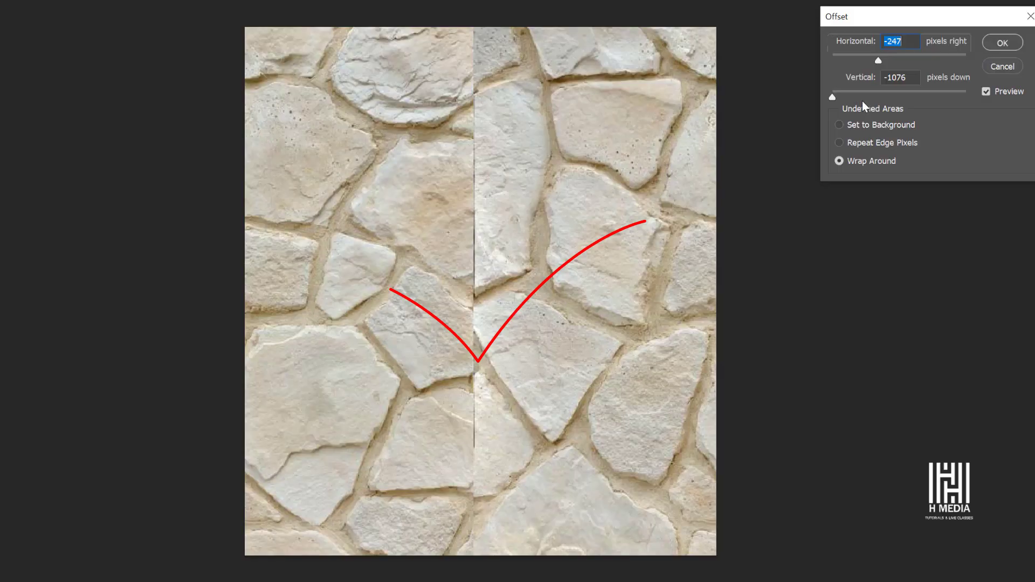
Try a wrap-around vertical offset of about -259 pixels on the stone texture in Photoshop
{"action": "left_click", "coordinate": [879, 94]}
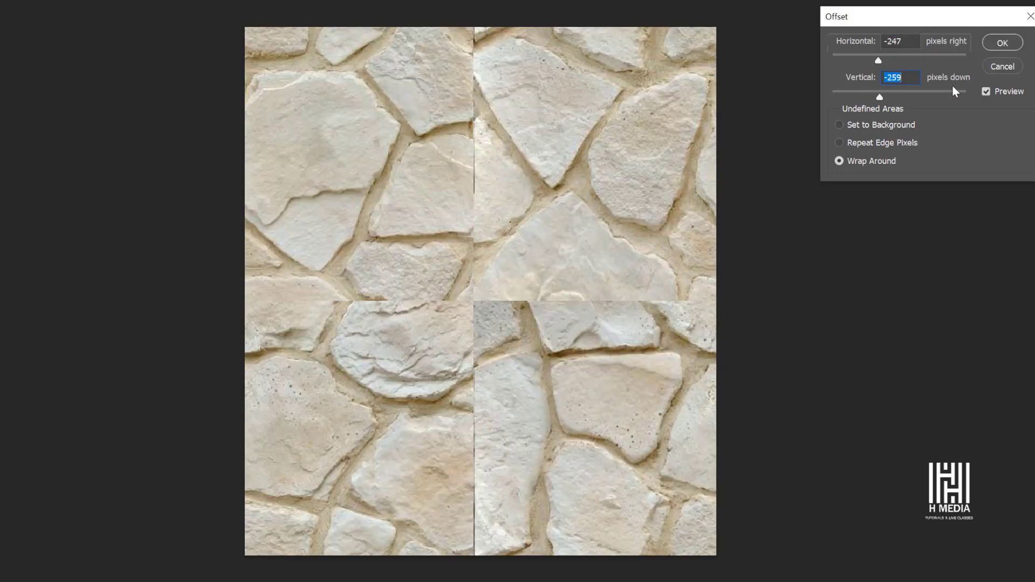
{"action": "left_click_drag", "start_coordinate": [880, 98], "coordinate": [879, 98]}
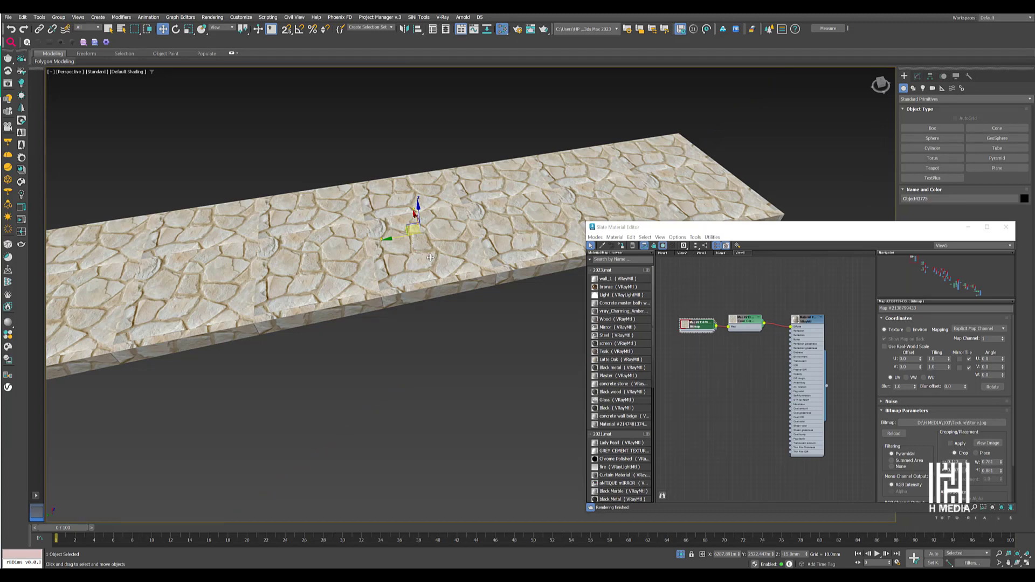
Switch to 3ds Max and inspect the stone-textured slab for visible seams between the tiles
{"action": "left_click_drag", "start_coordinate": [430, 258], "coordinate": [485, 286]}
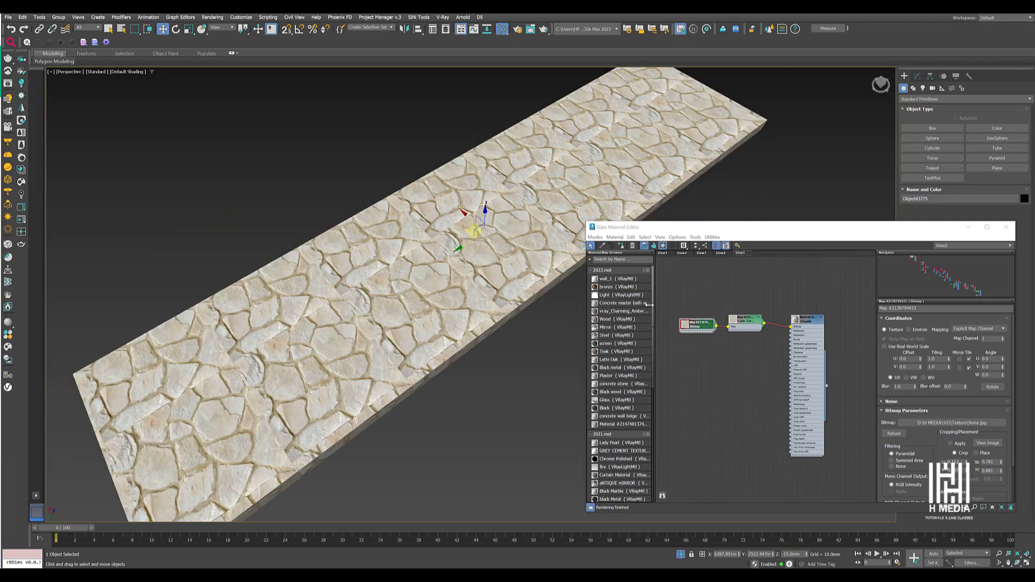
{"action": "scroll", "coordinate": [483, 237], "scroll_direction": "up", "scroll_amount": 4}
{"action": "left_click_drag", "start_coordinate": [483, 229], "coordinate": [553, 202]}
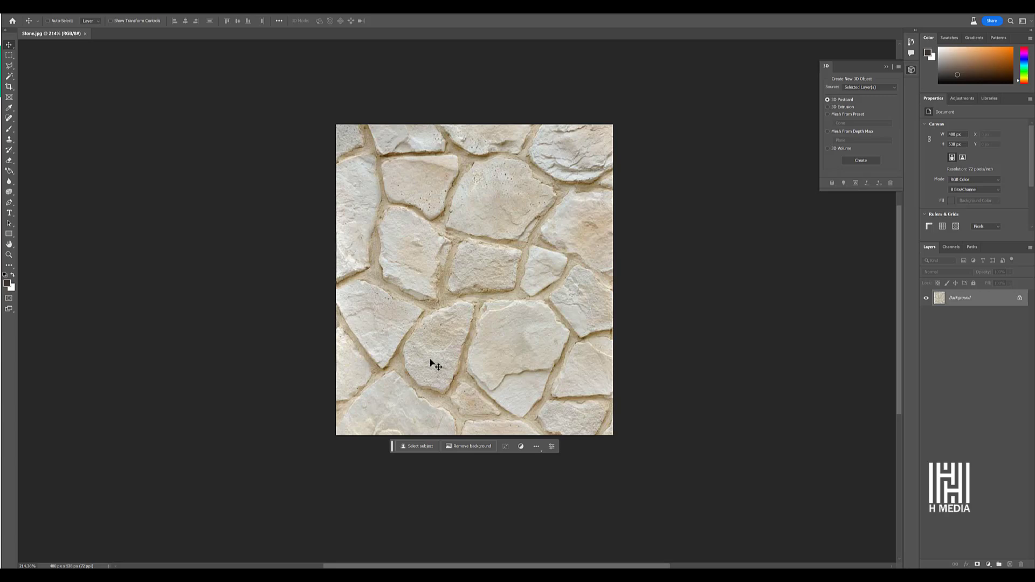
In Photoshop, apply the Offset filter to Stone.jpg with Wrap Around, -247 pixels horizontally and -287 pixels vertically
{"action": "left_click", "coordinate": [111, 9]}
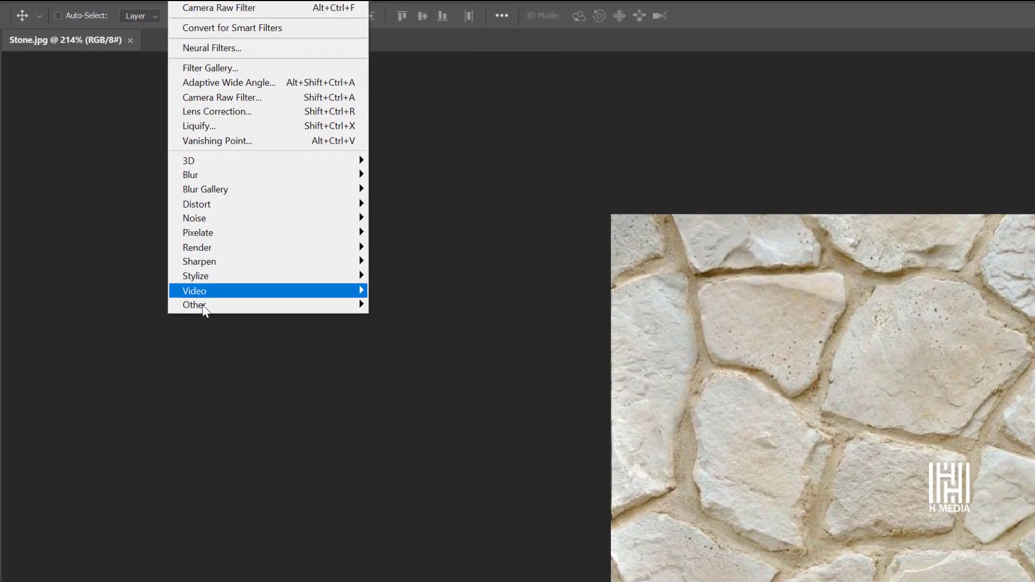
{"action": "mouse_move", "coordinate": [121, 172]}
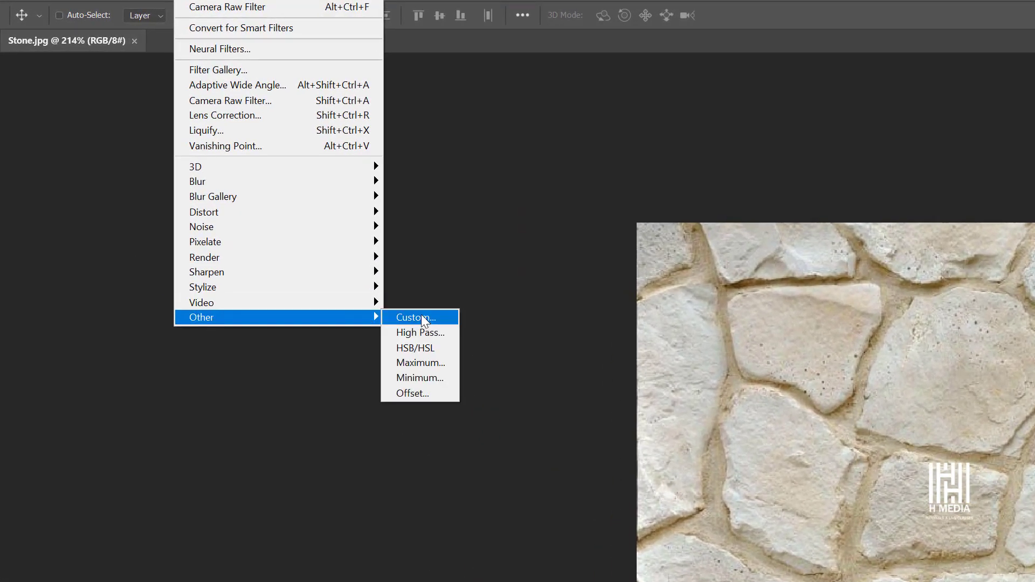
{"action": "left_click", "coordinate": [412, 392]}
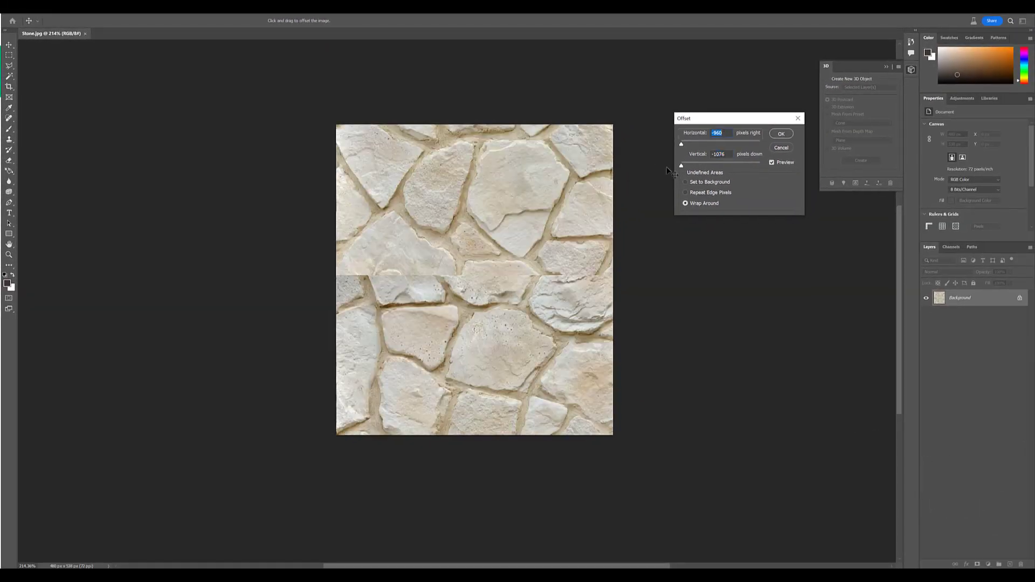
{"action": "key", "text": "Tab"}
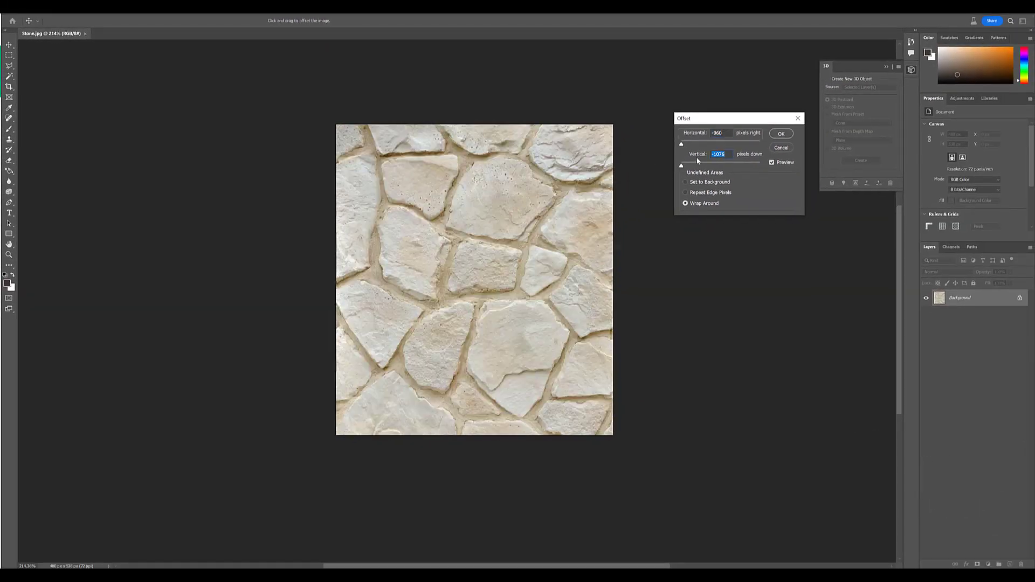
{"action": "left_click", "coordinate": [725, 134]}
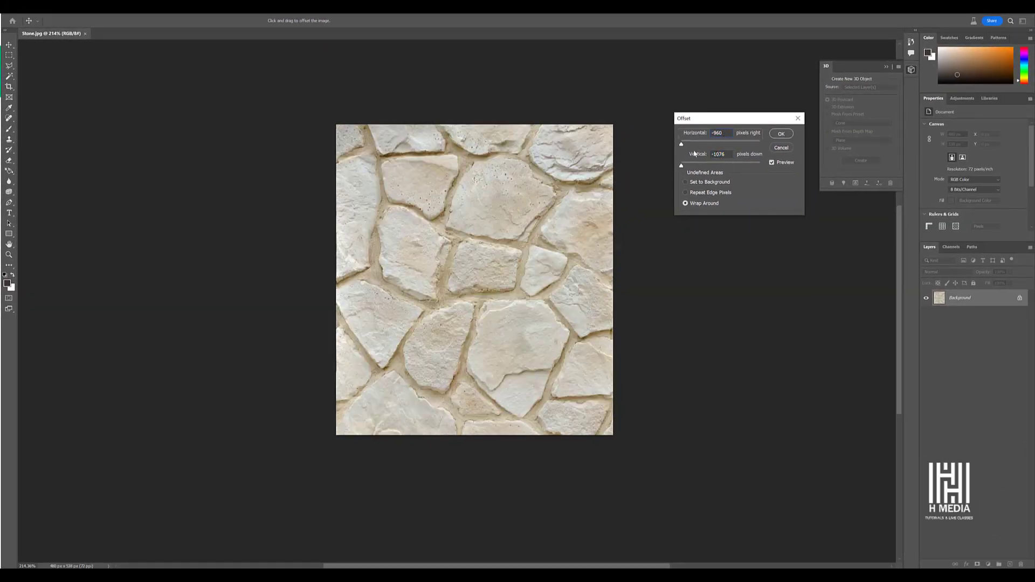
{"action": "mouse_move", "coordinate": [691, 145]}
{"action": "left_mouse_down"}
{"action": "mouse_move", "coordinate": [719, 146]}
{"action": "mouse_move", "coordinate": [708, 146]}
{"action": "left_mouse_up"}
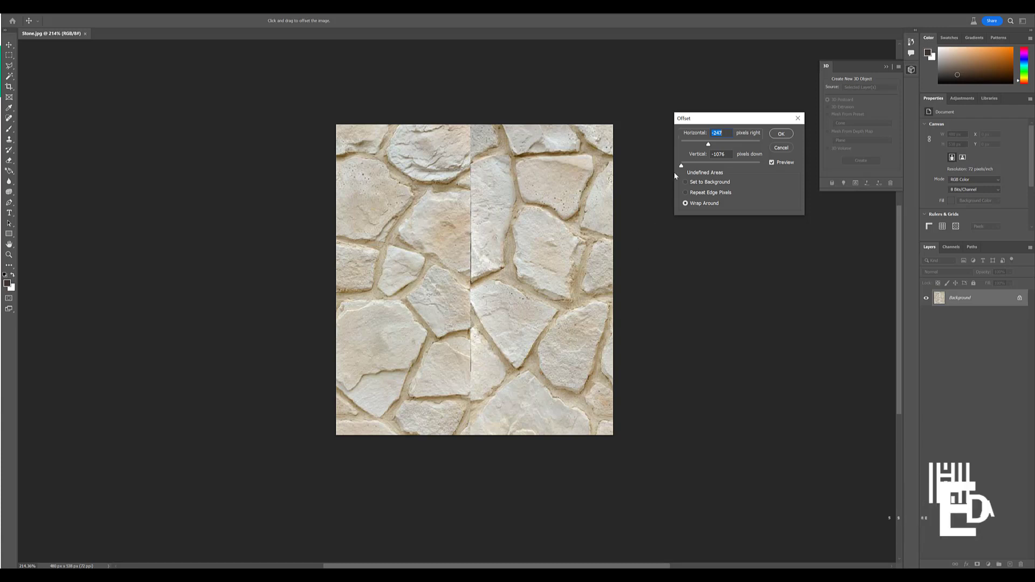
{"action": "left_click", "coordinate": [708, 164]}
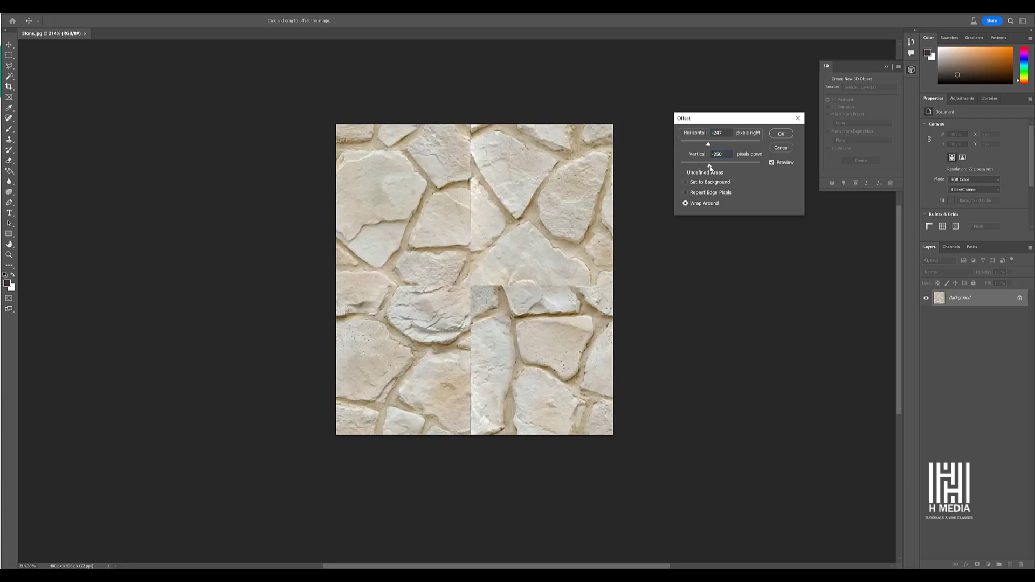
{"action": "left_click_drag", "start_coordinate": [709, 168], "coordinate": [707, 166]}
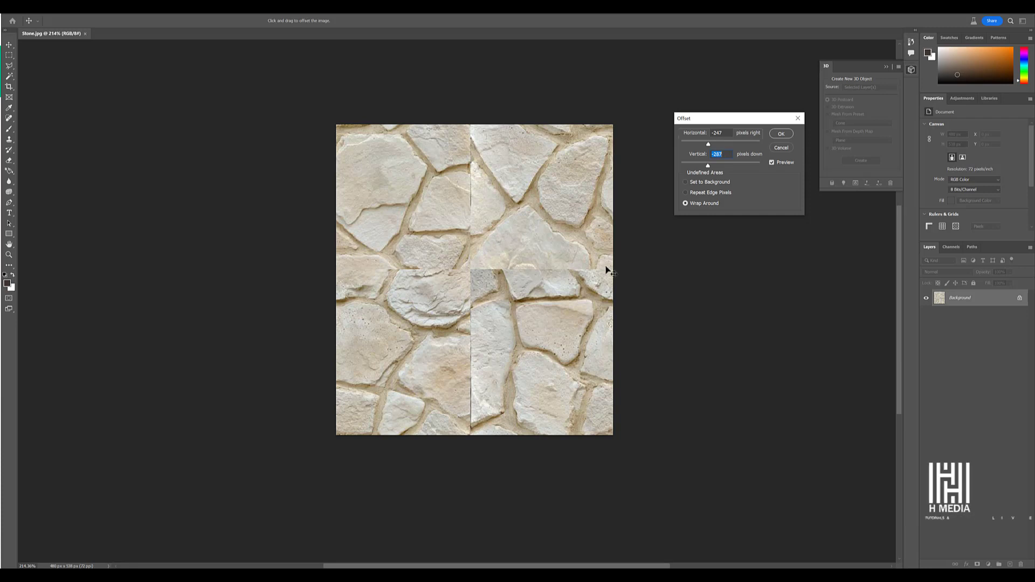
{"action": "left_click", "coordinate": [780, 137]}
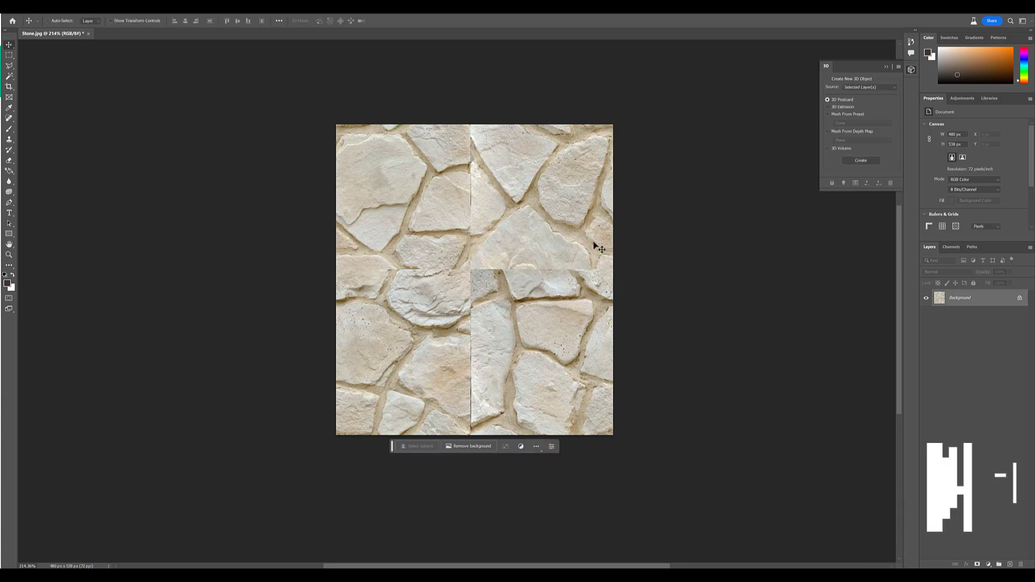
Use Generative Fill without a prompt on a full-height strip over the vertical seam and a full-width strip over the horizontal seam
{"action": "left_click", "coordinate": [8, 54]}
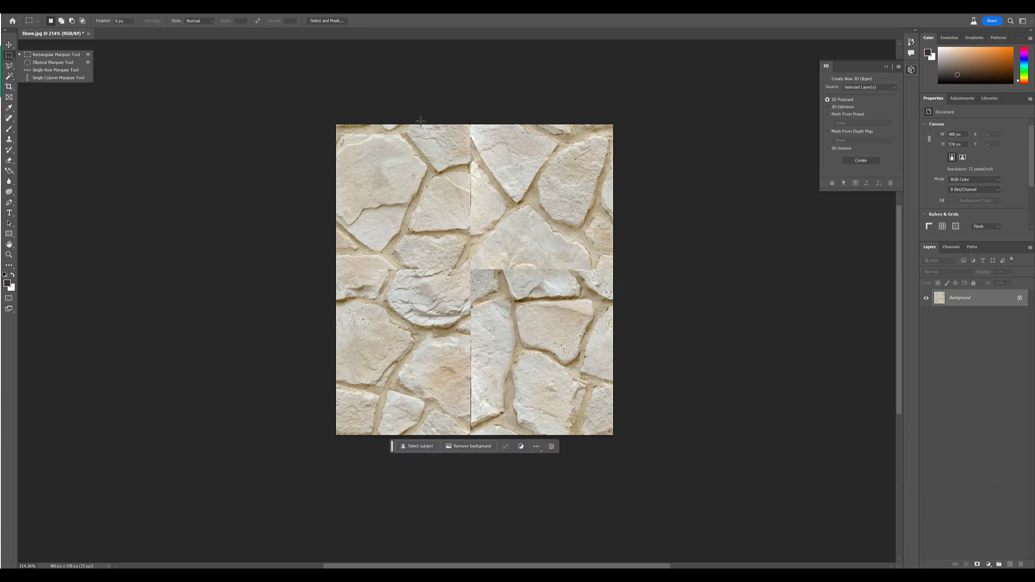
{"action": "left_click", "coordinate": [541, 346]}
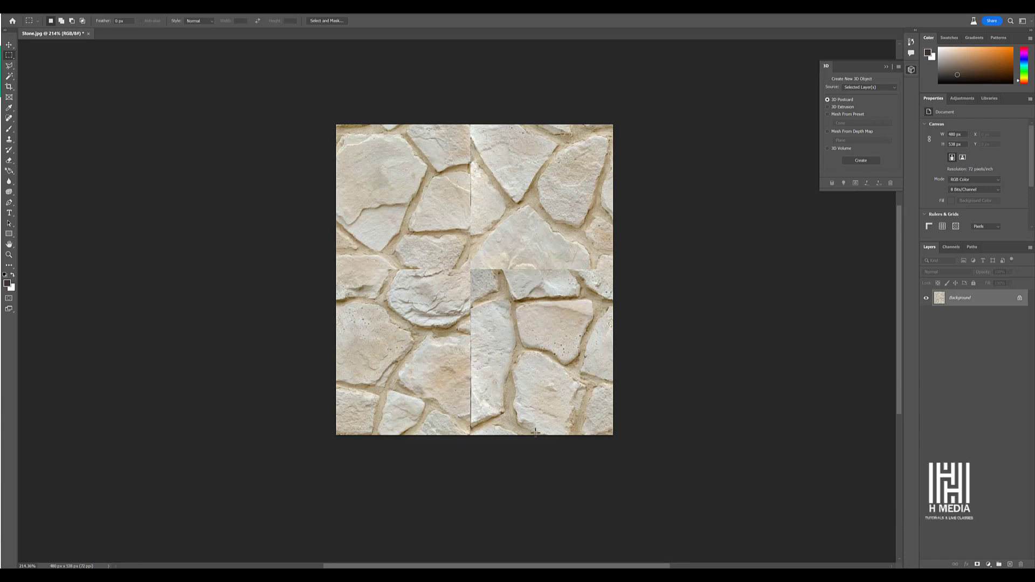
{"action": "left_click_drag", "start_coordinate": [536, 433], "coordinate": [537, 442]}
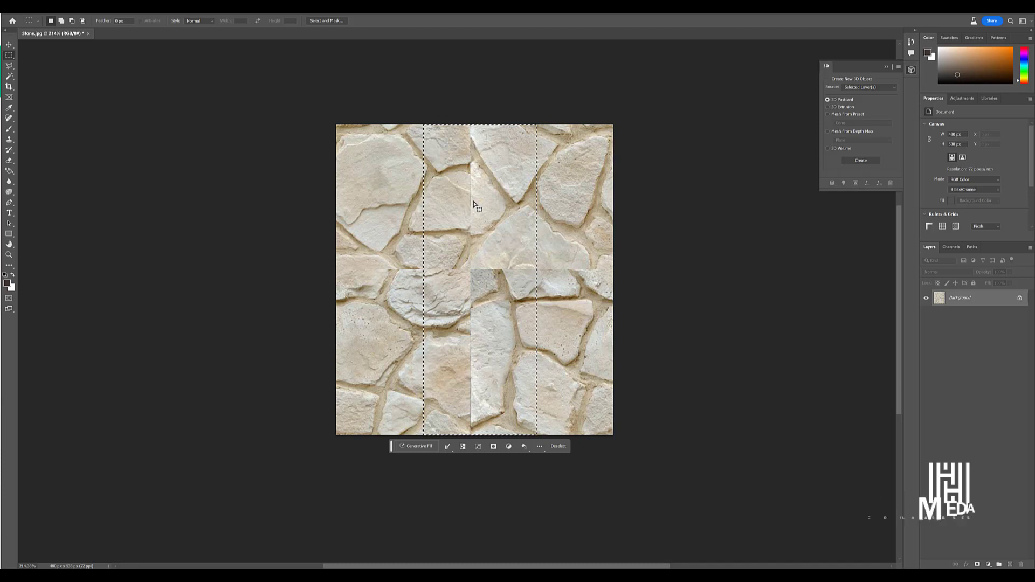
{"action": "left_click", "coordinate": [416, 447]}
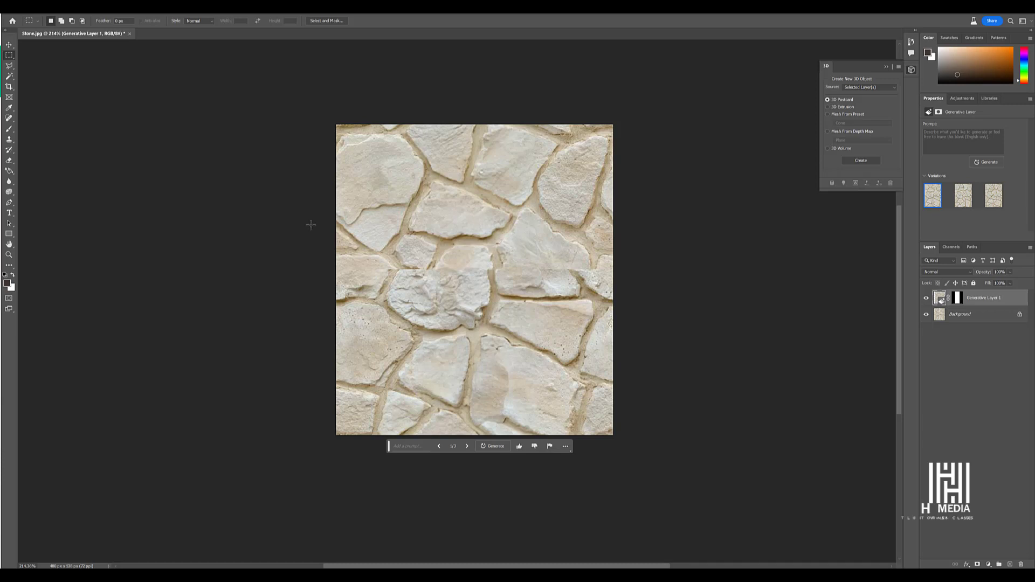
{"action": "left_click_drag", "start_coordinate": [310, 220], "coordinate": [654, 351]}
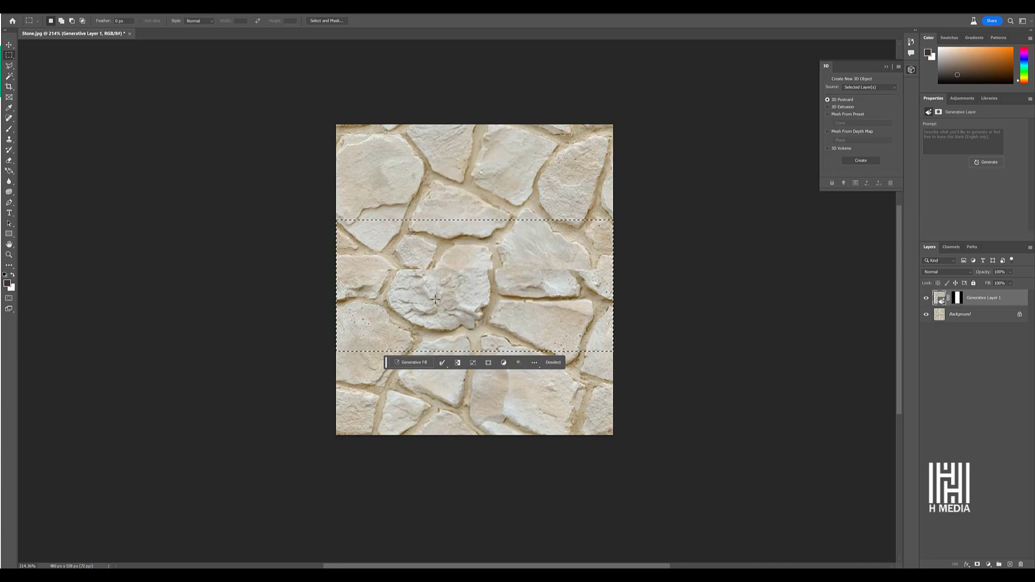
{"action": "left_click", "coordinate": [421, 363]}
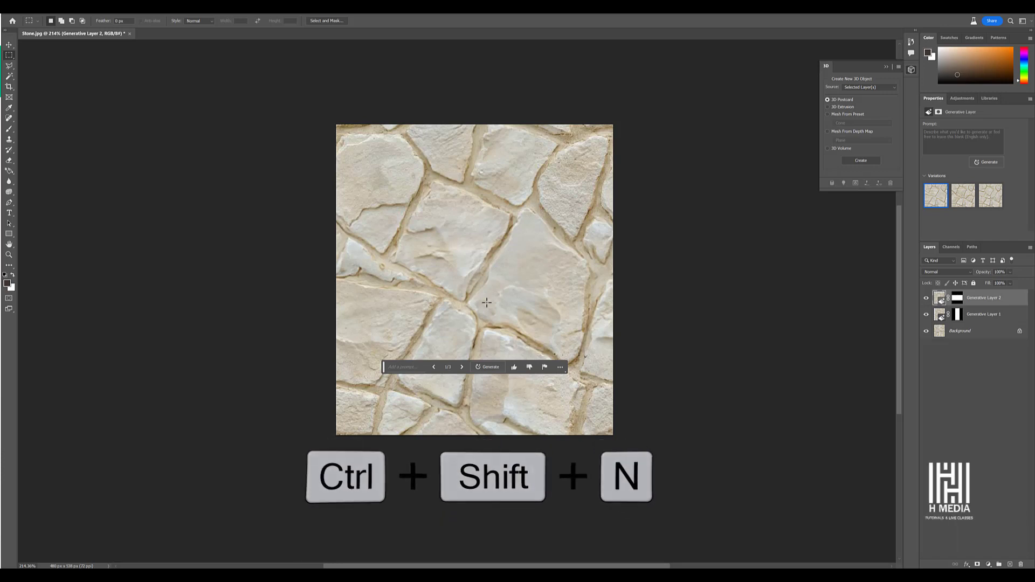
Add a new layer above the generative layers and stamp all visible layers into it
{"action": "key", "text": "ctrl+shift+n"}
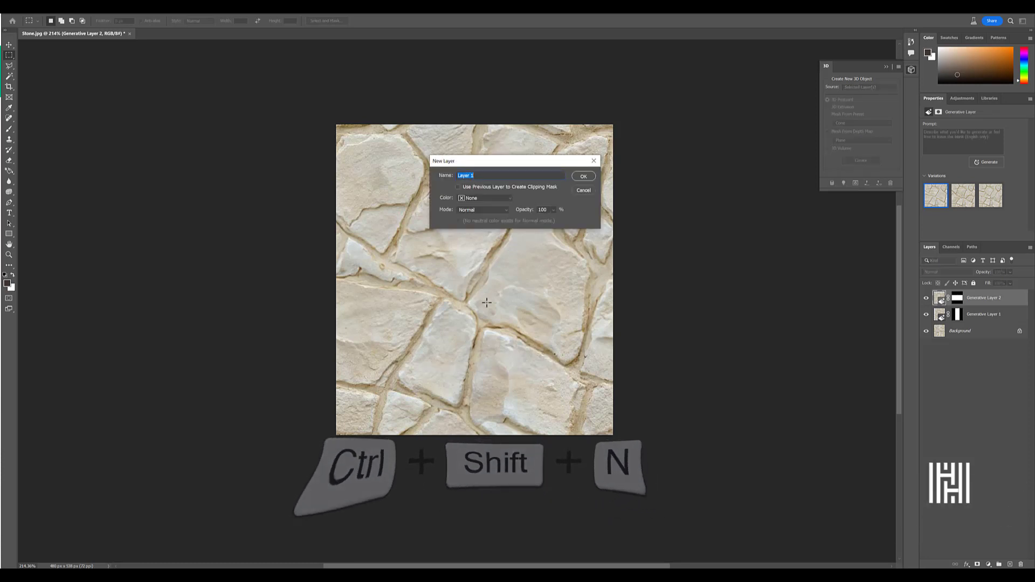
{"action": "key", "text": "Return"}
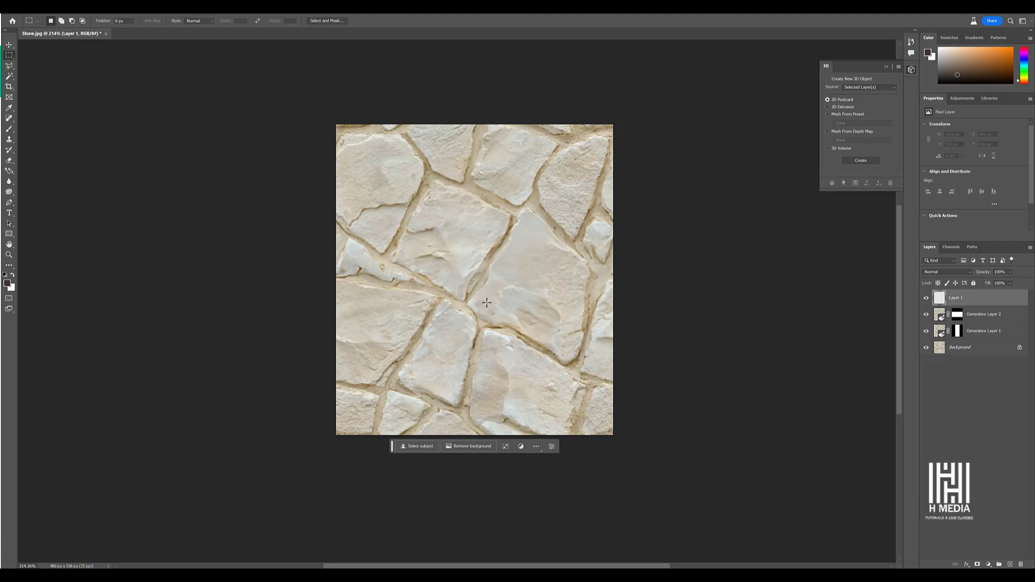
{"action": "key", "text": "ctrl+alt+shift+e"}
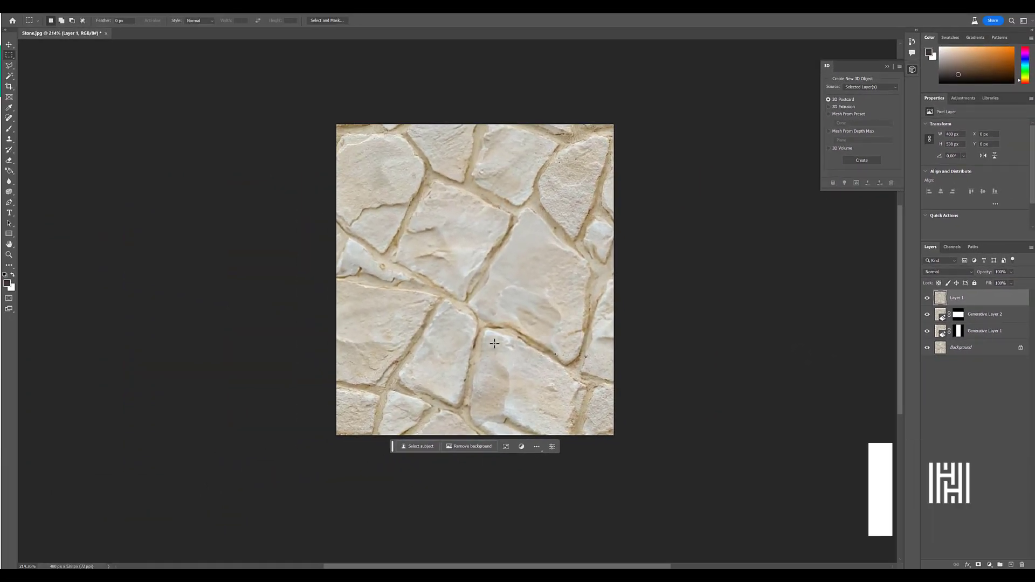
Shift the merged layer horizontally with the wrap-around Offset filter, and save a JPEG copy as Stone_01 in the Texture folder
{"action": "left_click", "coordinate": [118, 11]}
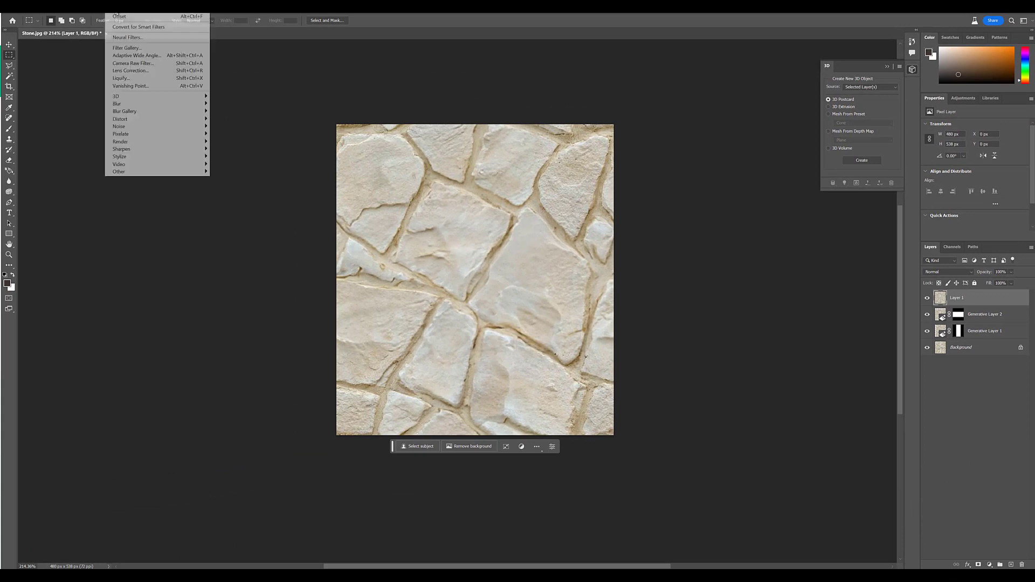
{"action": "mouse_move", "coordinate": [132, 175]}
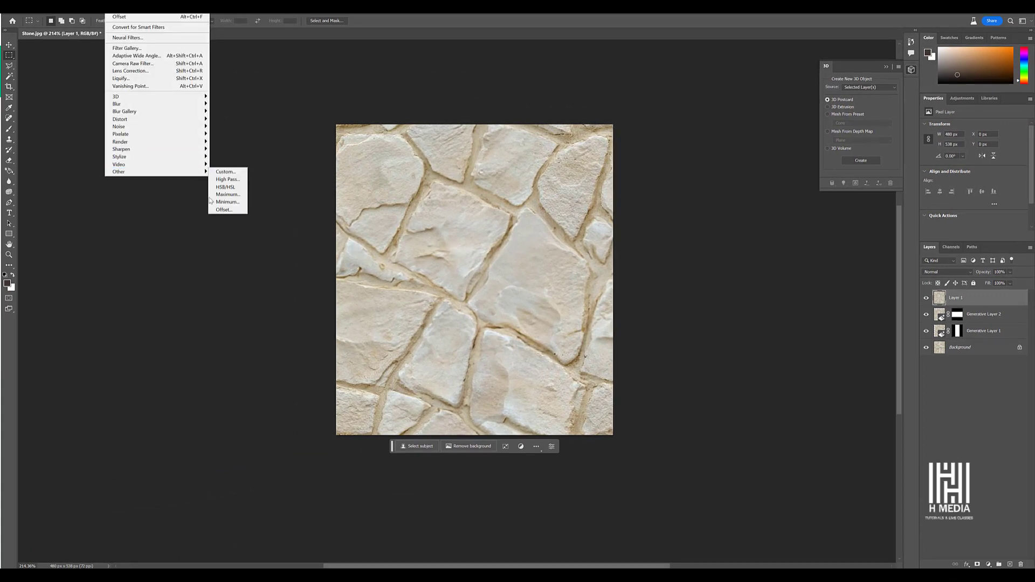
{"action": "left_click", "coordinate": [224, 210]}
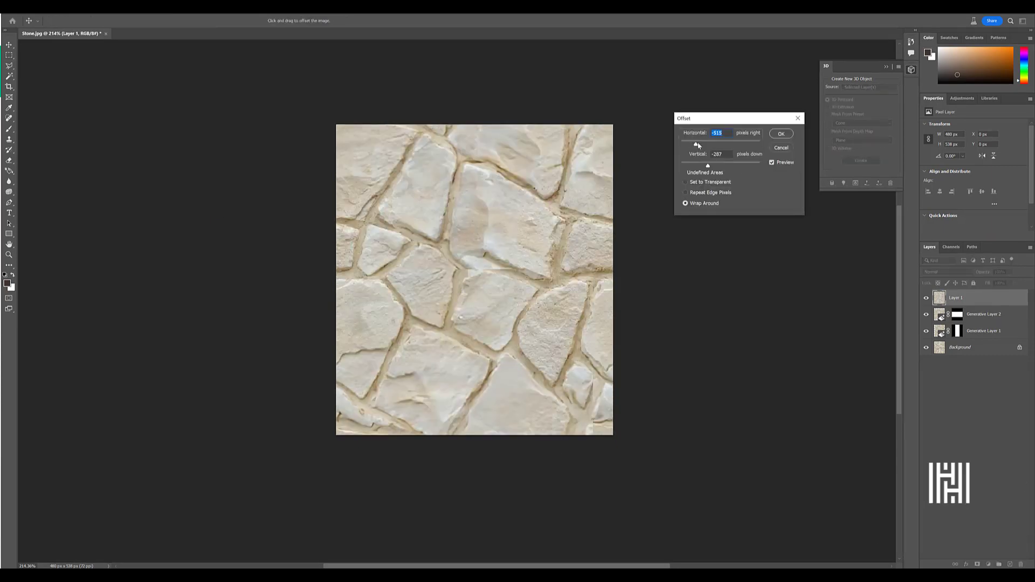
{"action": "left_click_drag", "start_coordinate": [721, 144], "coordinate": [749, 146]}
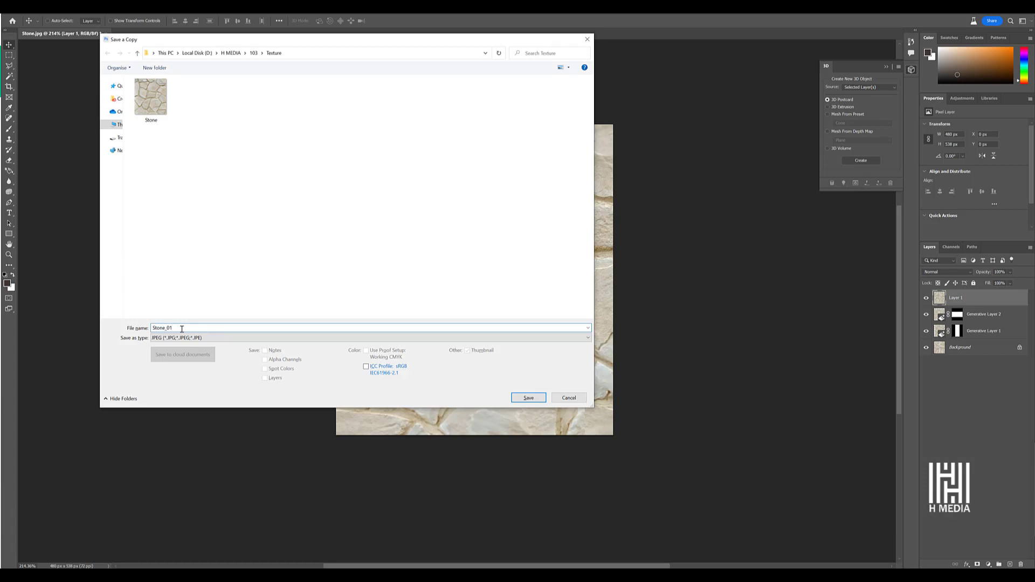
{"action": "key", "text": "Return"}
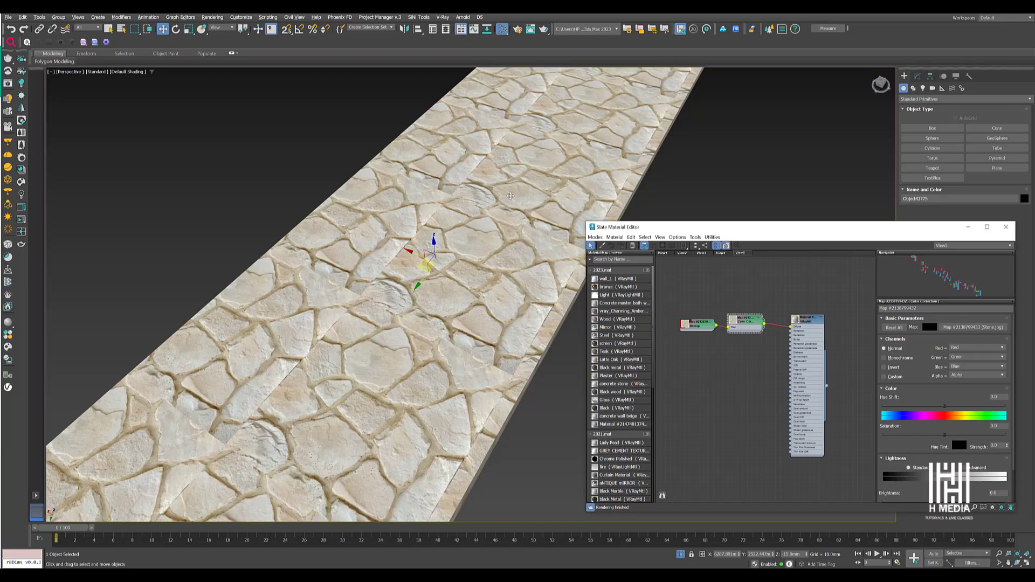
In 3ds Max, replace the slab material's bitmap image with Stone_01 from the Texture folder
{"action": "scroll", "coordinate": [484, 224], "scroll_direction": "down", "scroll_amount": 5}
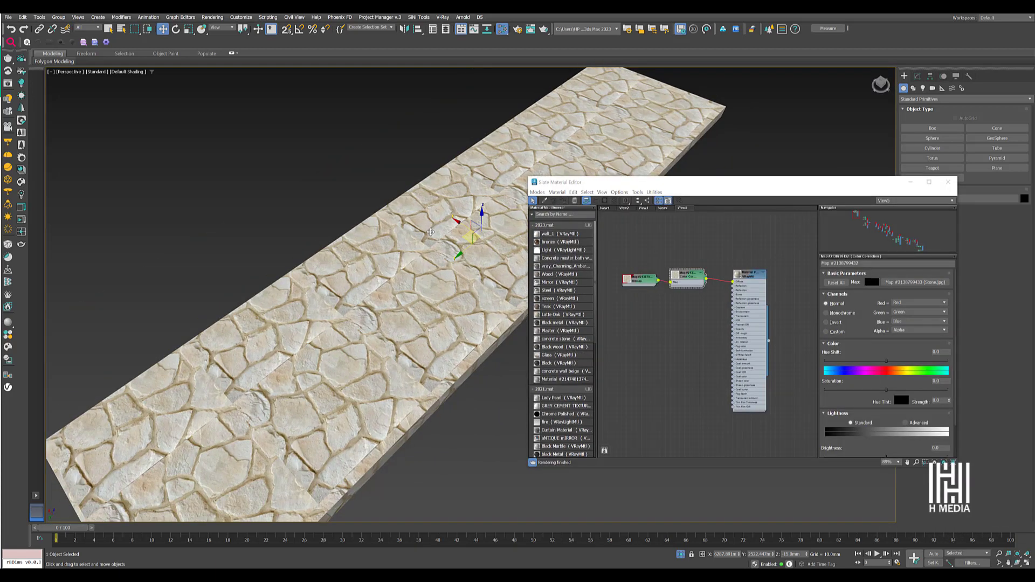
{"action": "left_click", "coordinate": [641, 284]}
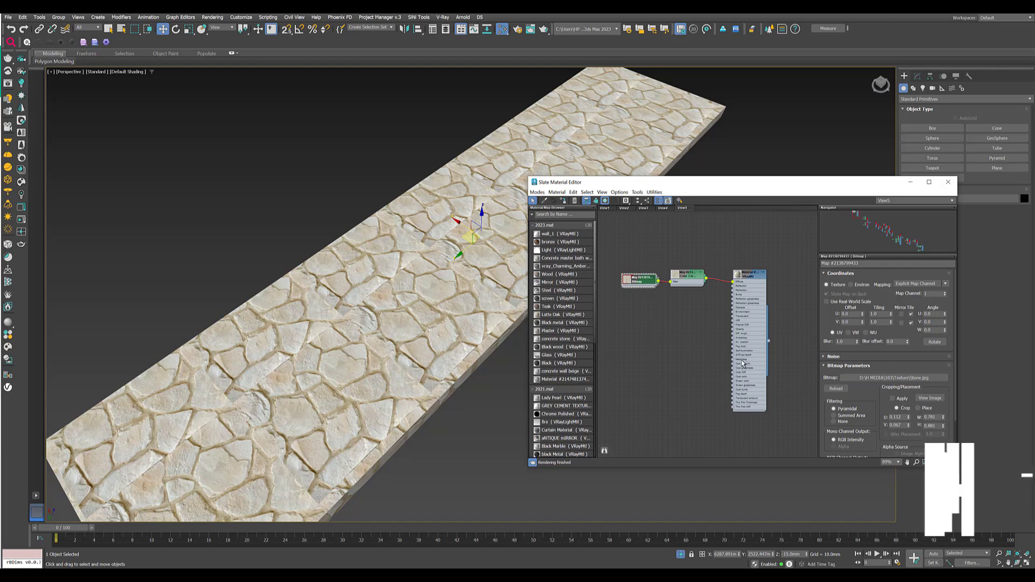
{"action": "left_click", "coordinate": [893, 380]}
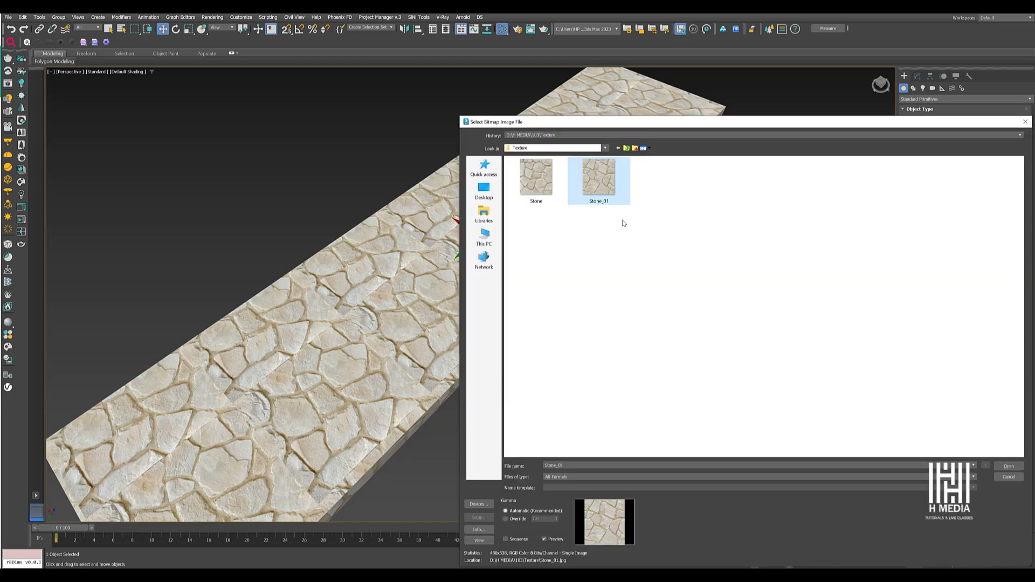
{"action": "left_click", "coordinate": [1008, 467]}
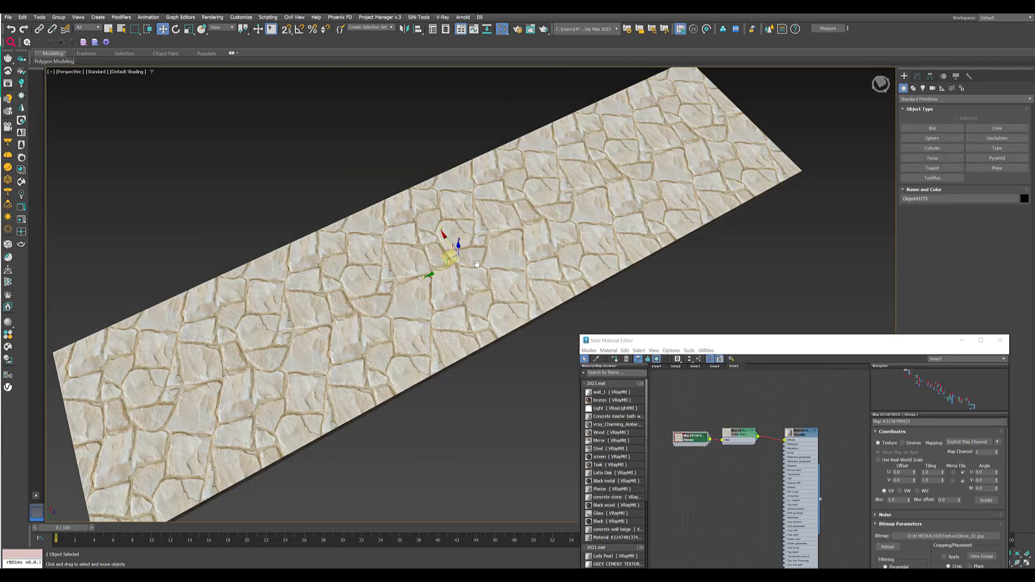
Inspect the tiled stone surfaces in the viewport to check that the texture repeats without seams
{"action": "left_click_drag", "start_coordinate": [477, 263], "coordinate": [532, 239]}
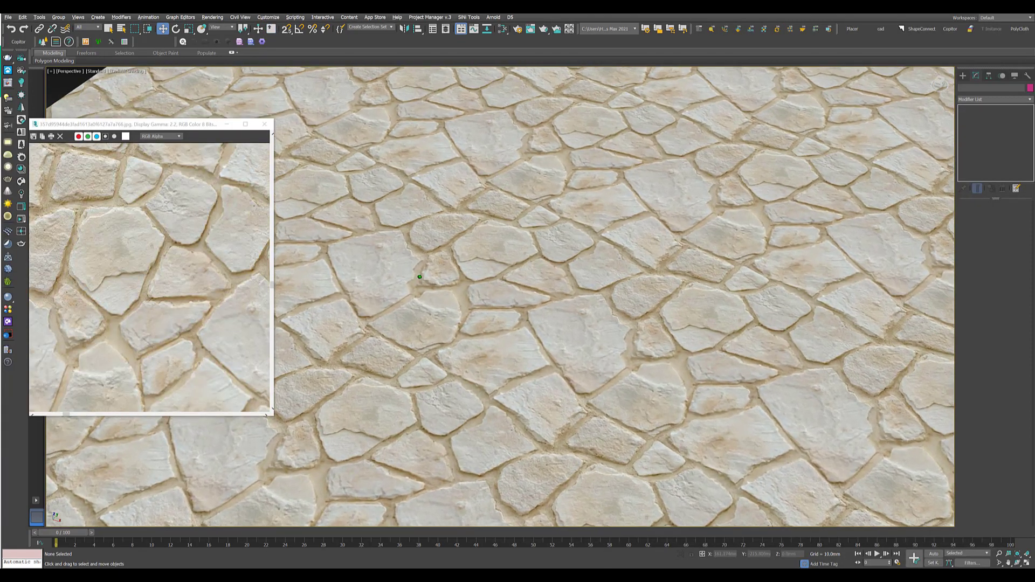
{"action": "left_click_drag", "start_coordinate": [419, 277], "coordinate": [582, 322]}
{"action": "scroll", "coordinate": [574, 313], "scroll_direction": "up", "scroll_amount": 4}
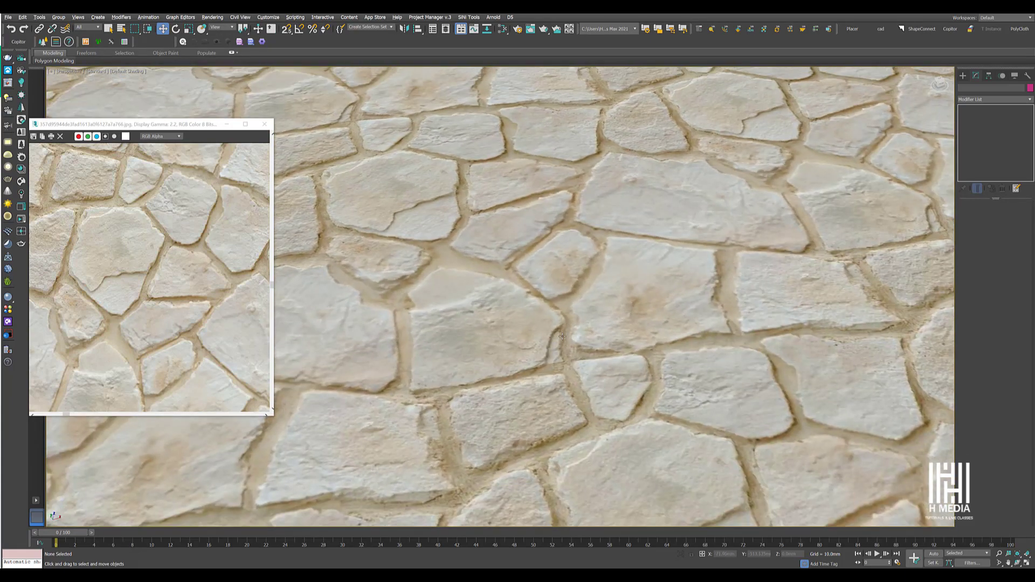